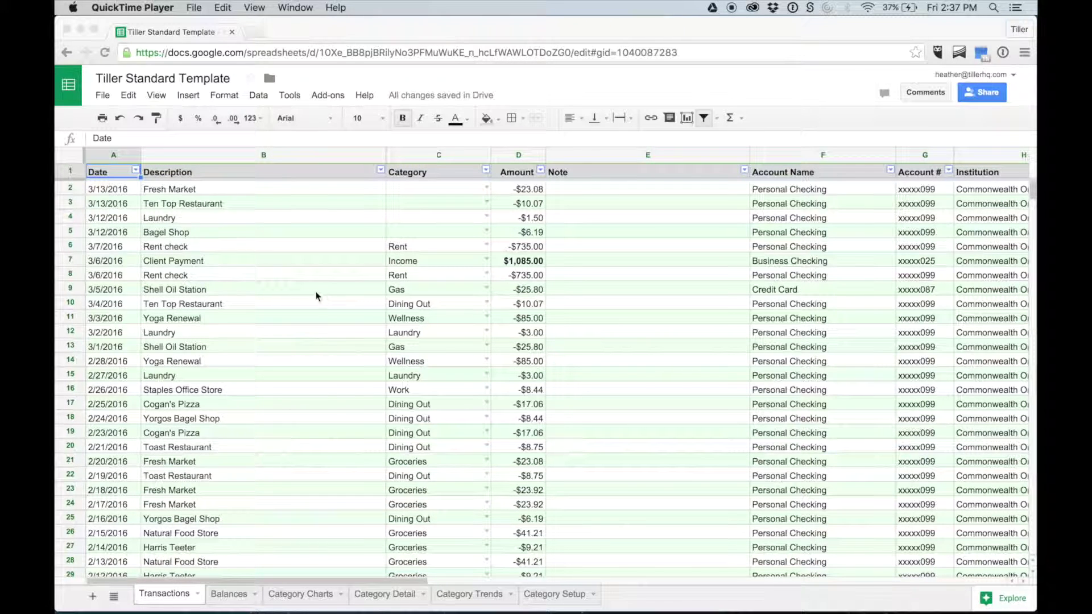
- Highlight the four uncategorized transactions at the top of the sheet
click(115, 191)
drag(116, 192, 961, 233)
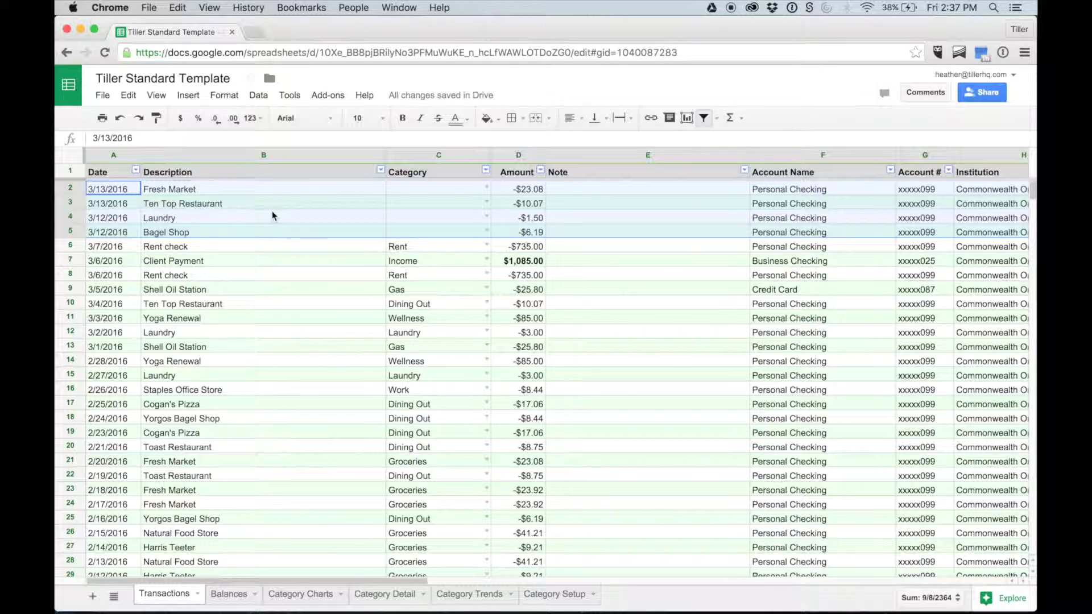
click(135, 191)
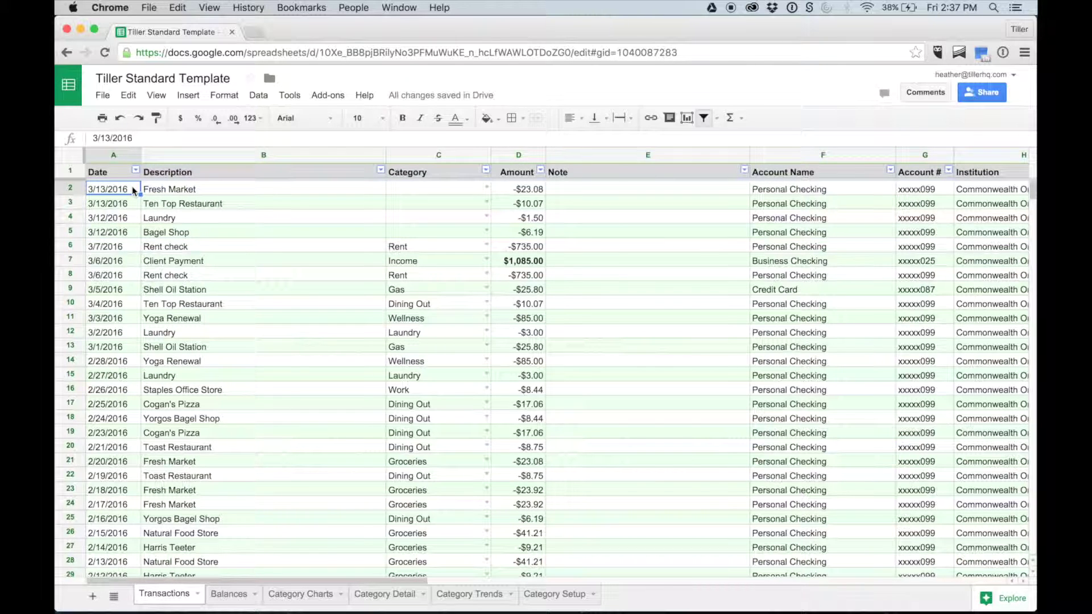
drag(134, 192, 131, 237)
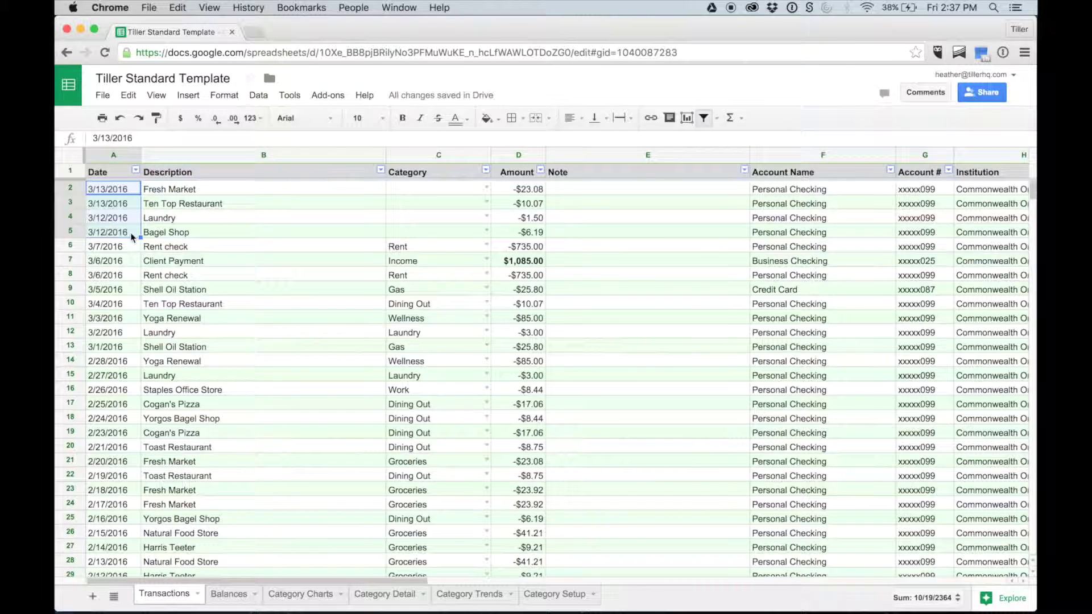
- Show the Rent check example (Rent, -$735.00), then select the four empty category cells
click(278, 242)
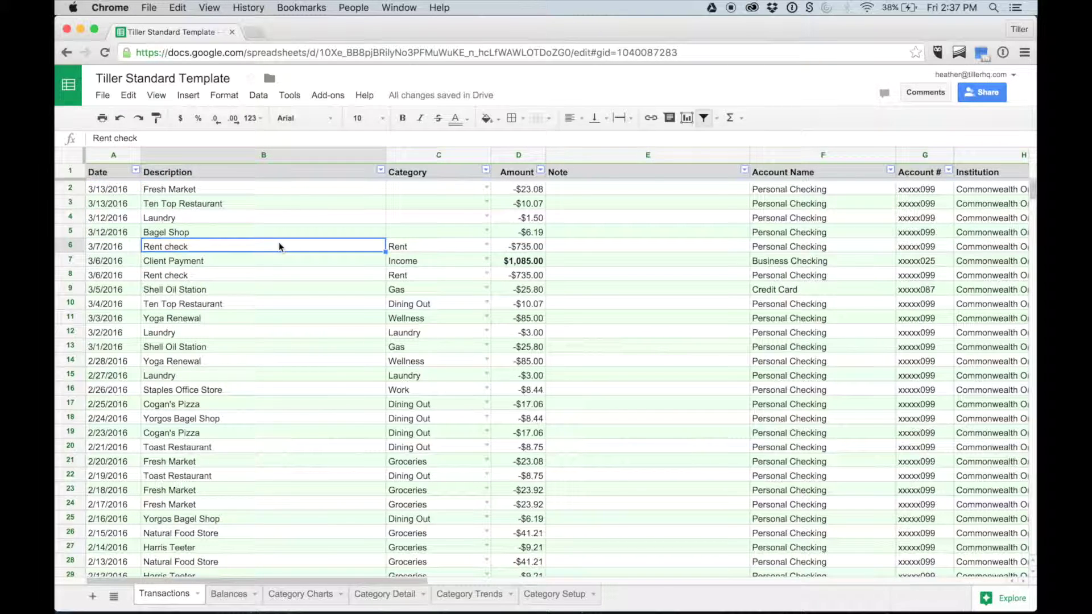
click(422, 250)
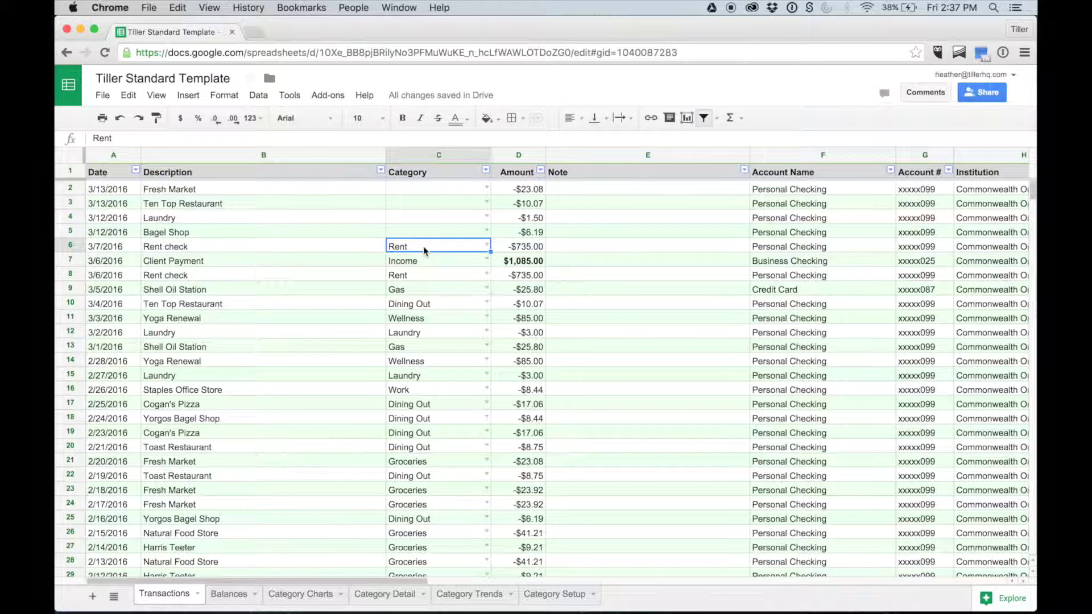
click(512, 250)
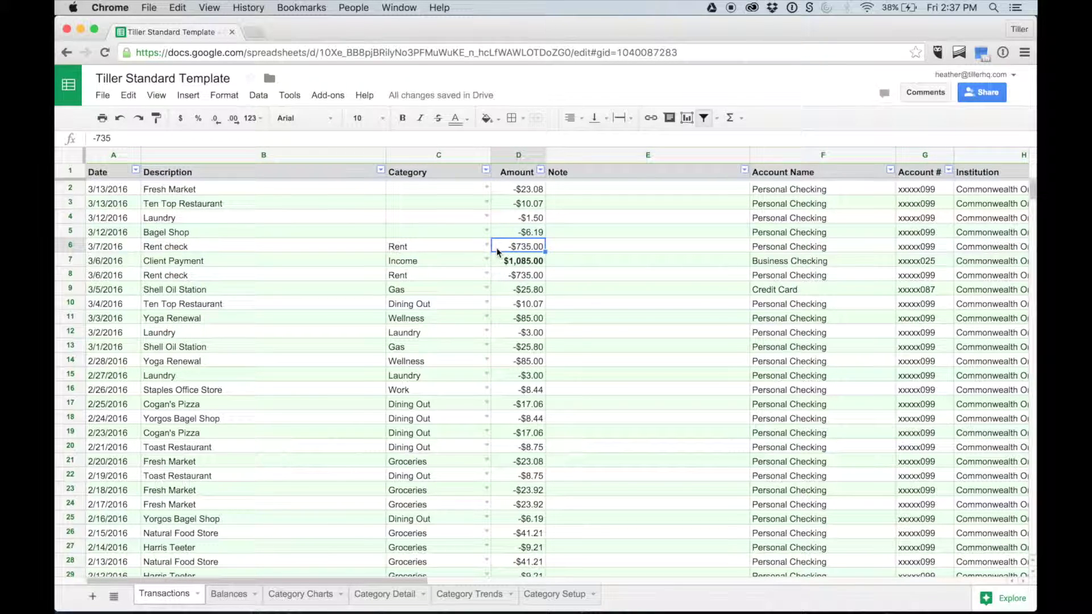
drag(450, 190, 449, 235)
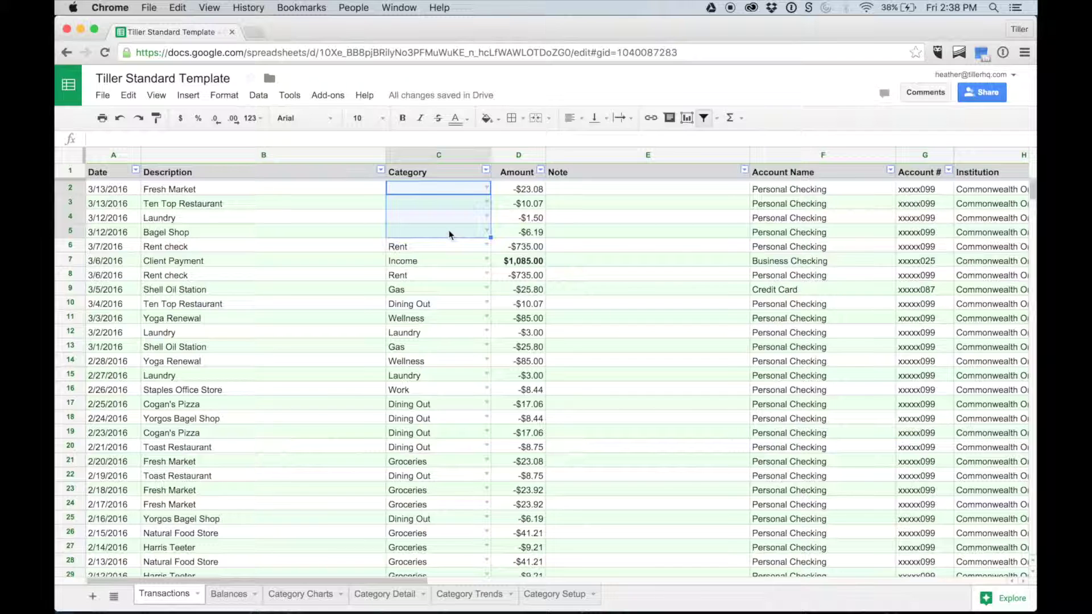
- Categorize Bagel Shop as Dining Out and Laundry as Laundry
click(450, 234)
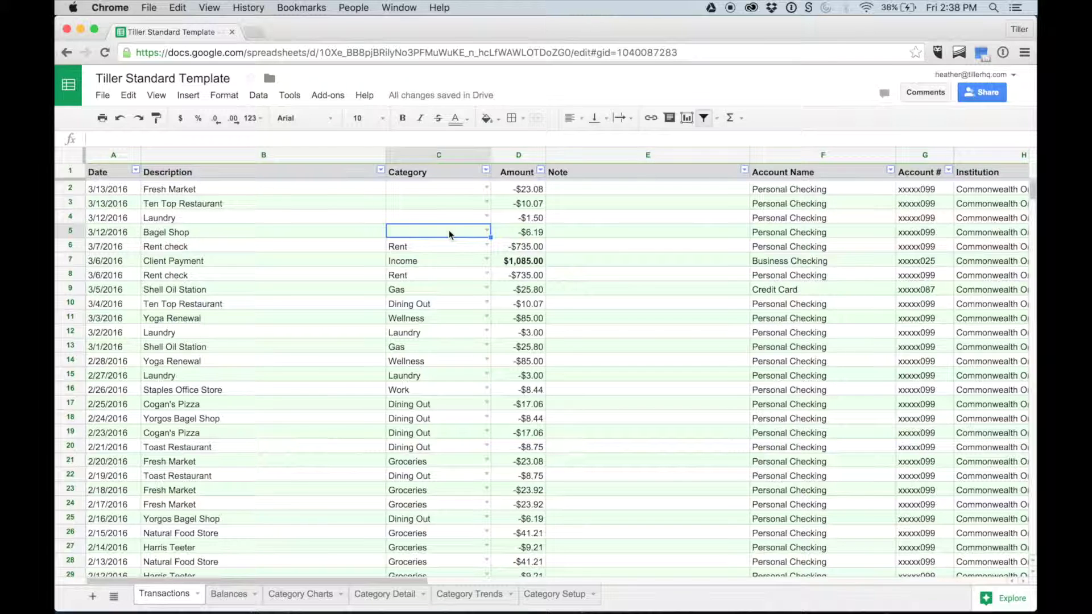
text(din)
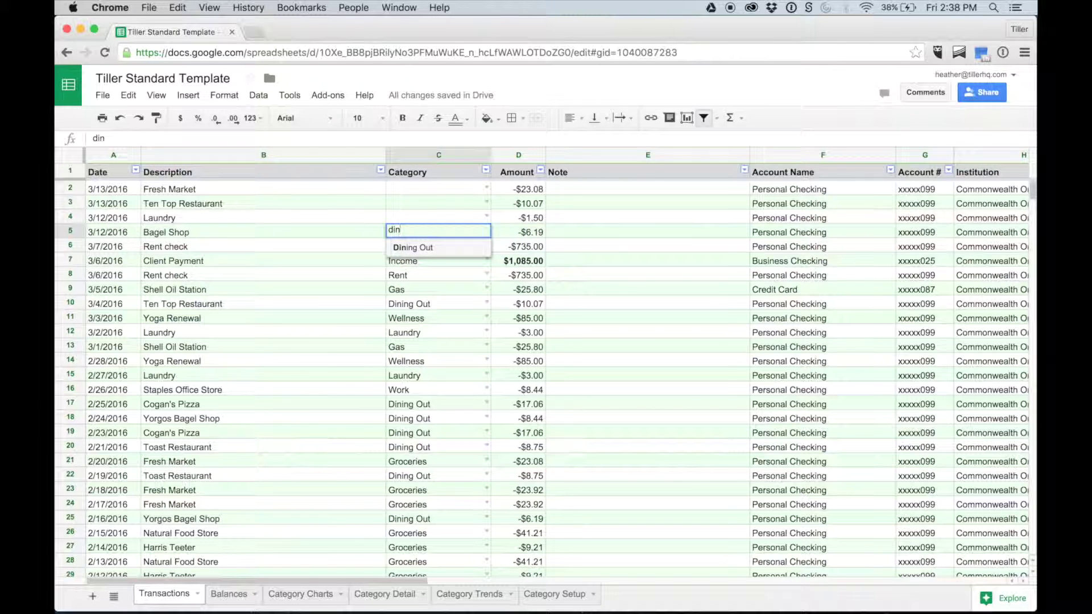
key(Return)
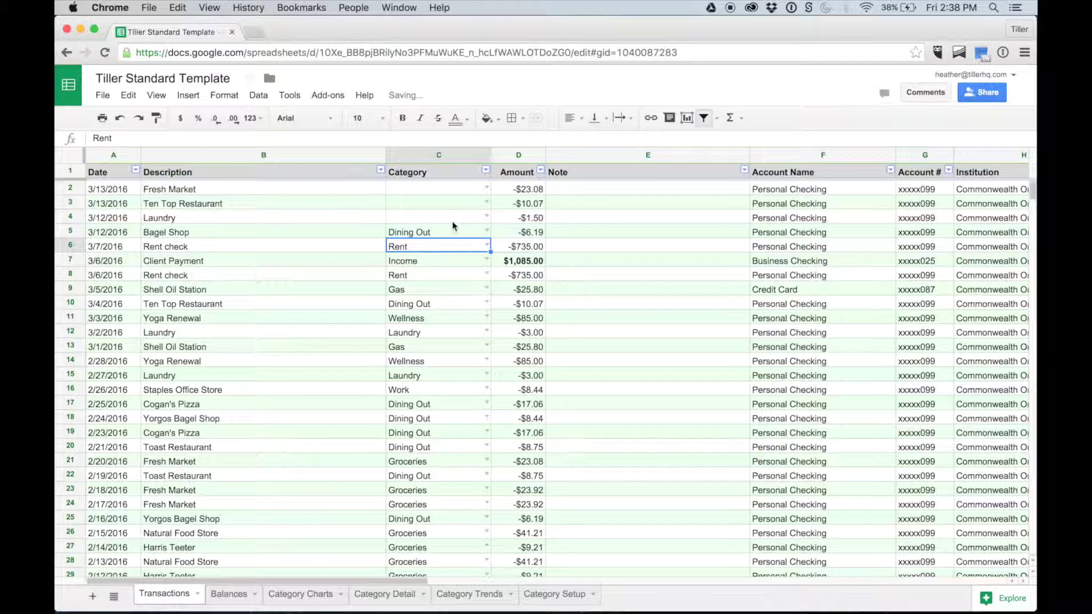
click(448, 219)
text(lau)
click(442, 235)
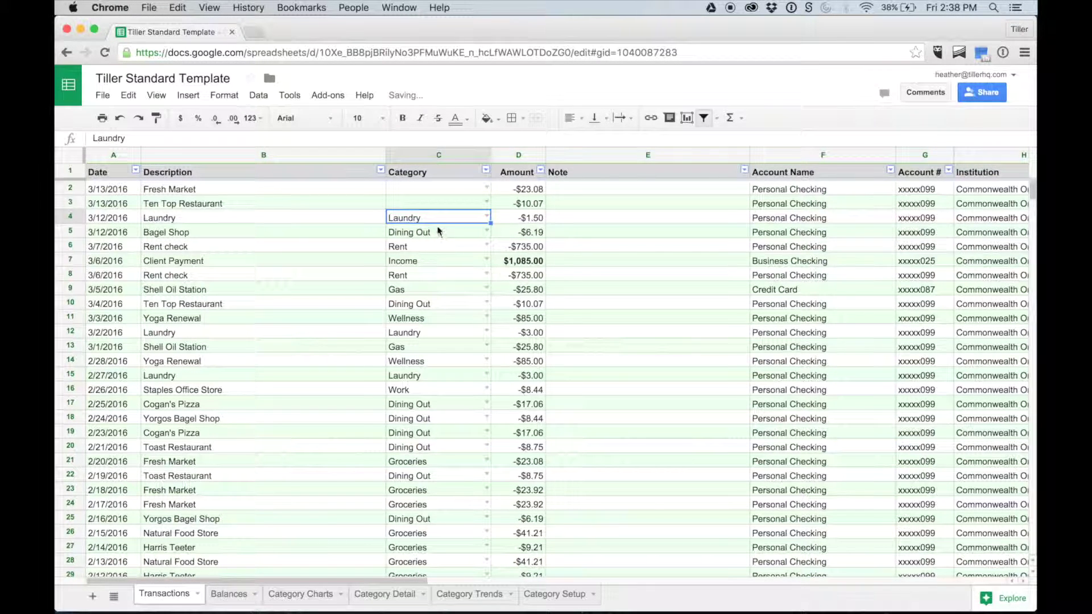
- Categorize Fresh Market as Groceries and Ten Top Restaurant as Dining Out
click(443, 189)
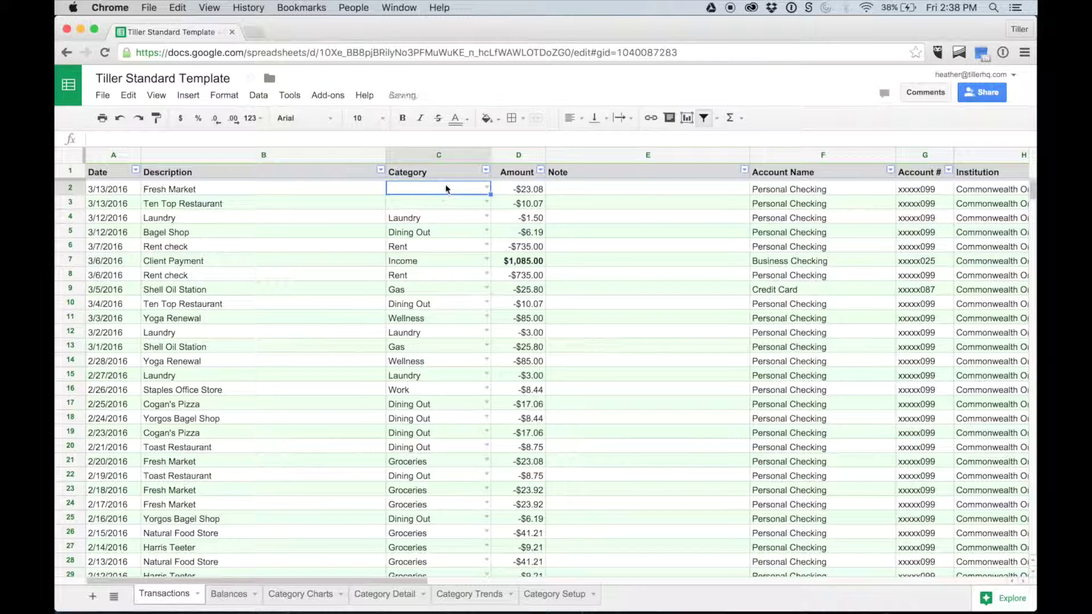
text(G)
click(437, 241)
key(Down)
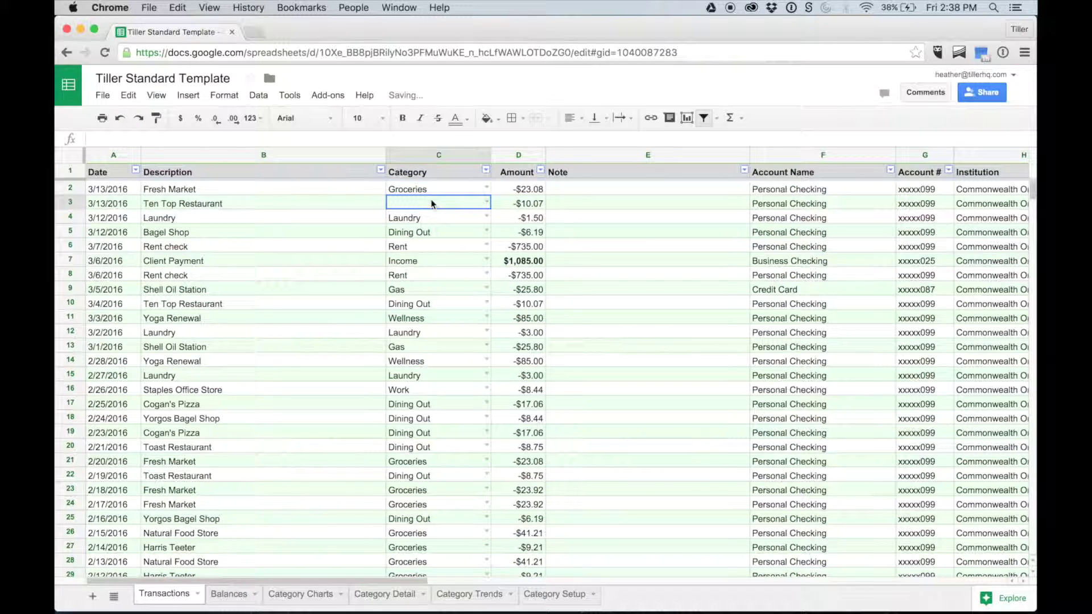
text(D)
click(429, 223)
click(115, 154)
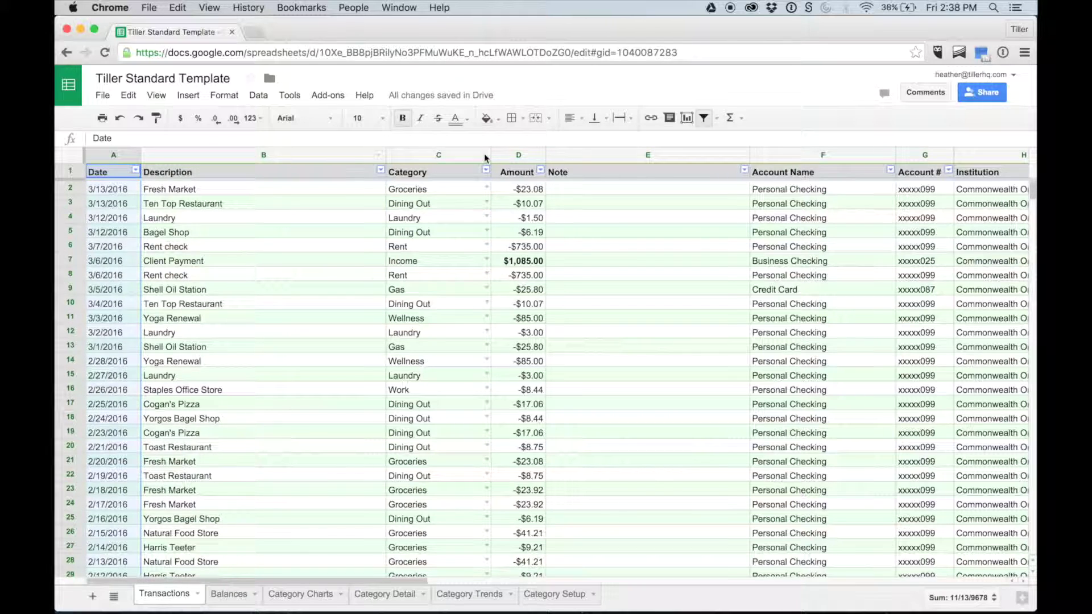
click(518, 154)
click(264, 154)
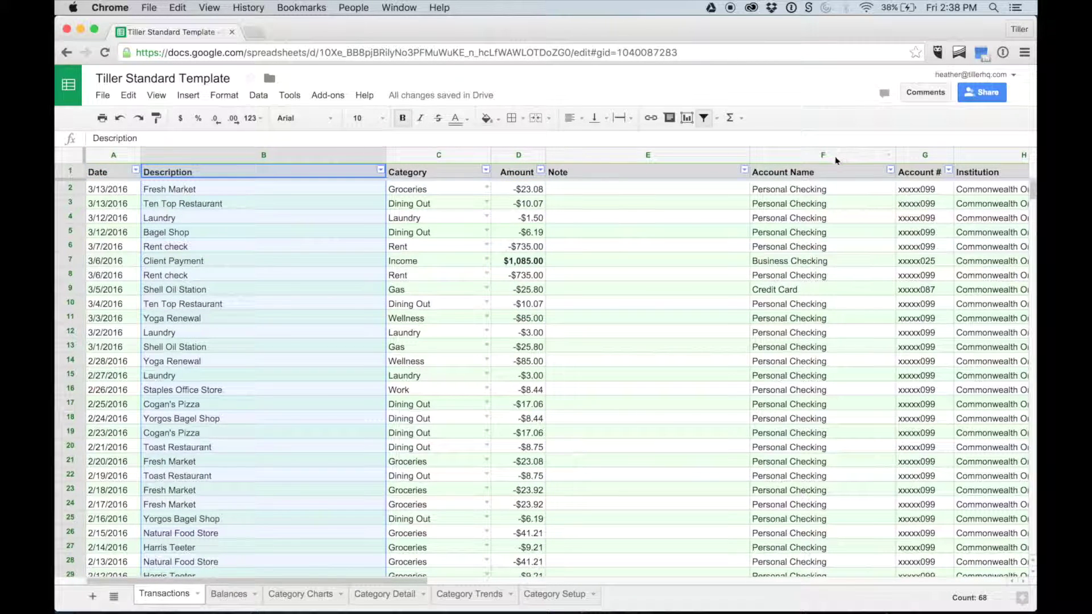
click(821, 154)
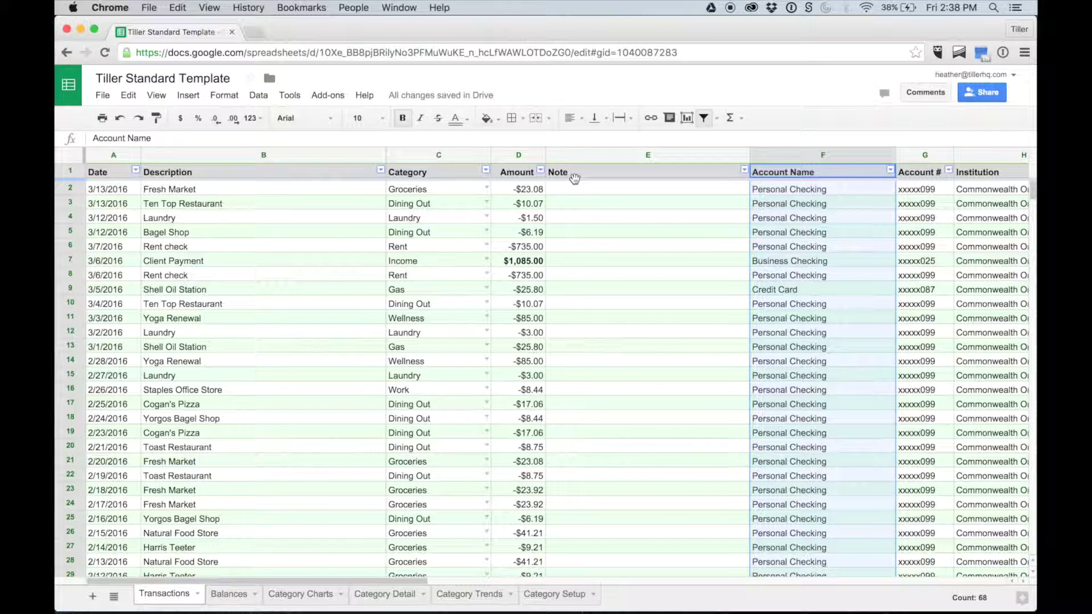
click(512, 173)
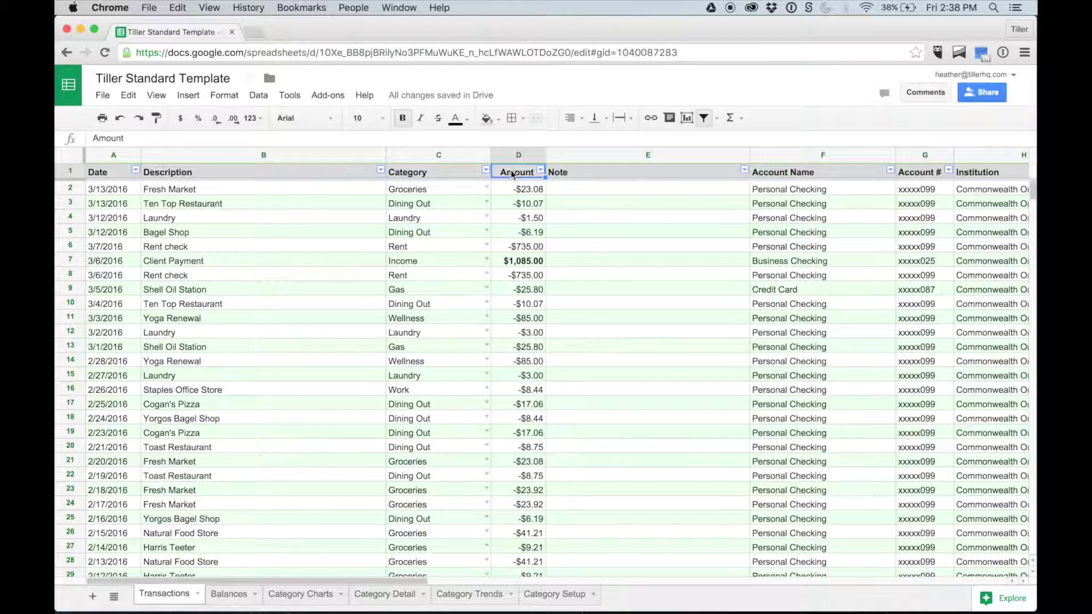
right_click(512, 155)
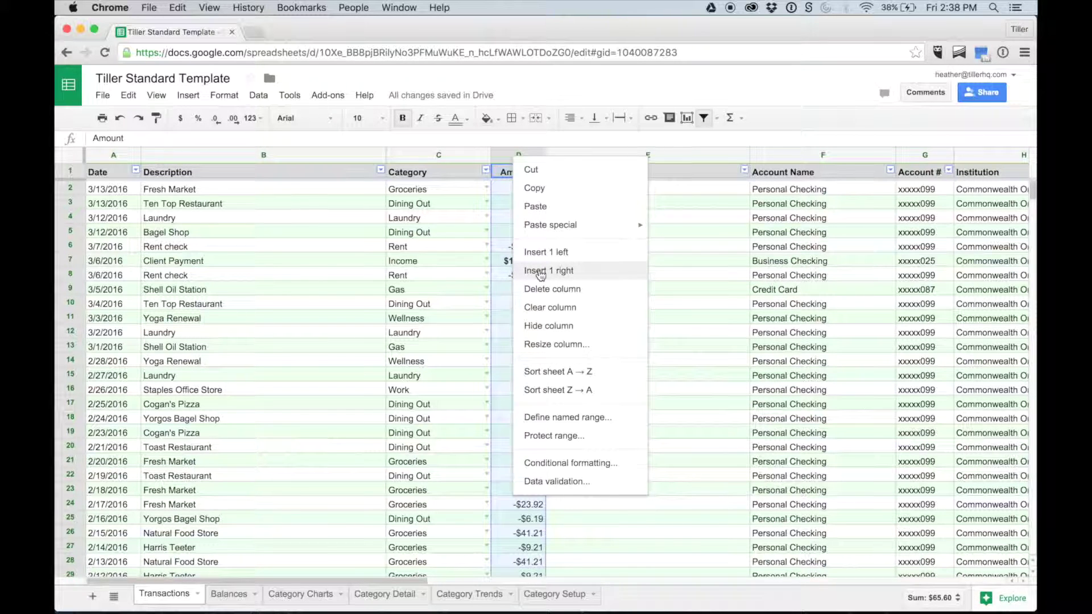
click(503, 153)
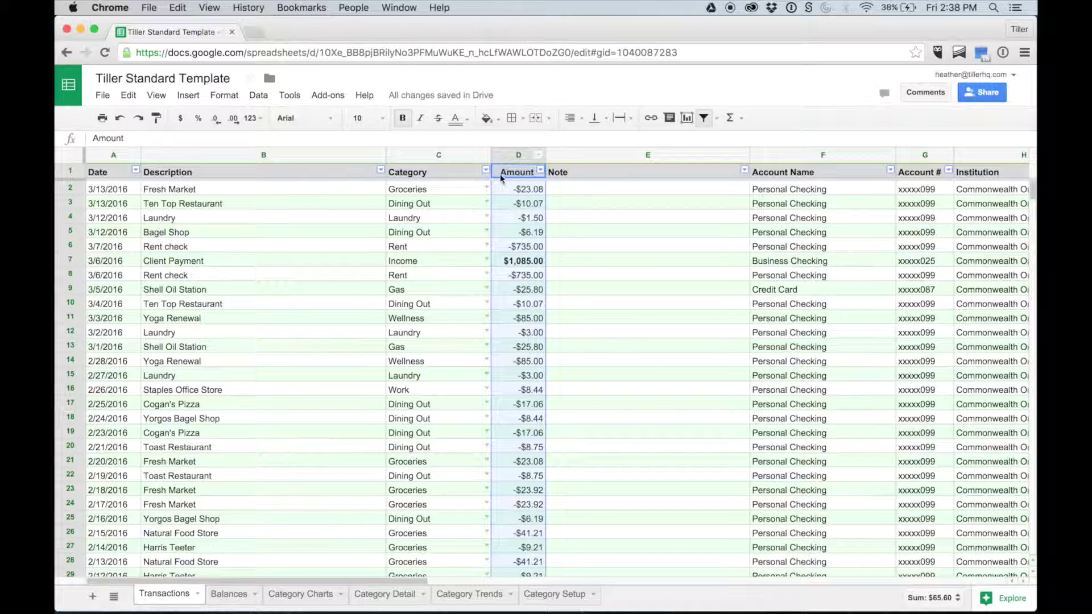
click(500, 189)
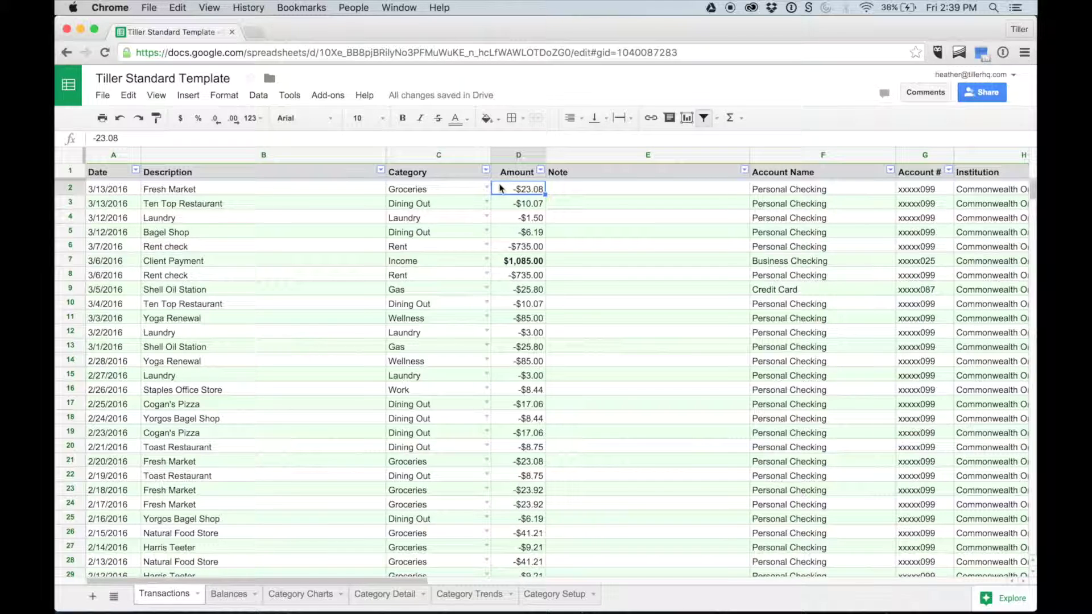
click(590, 153)
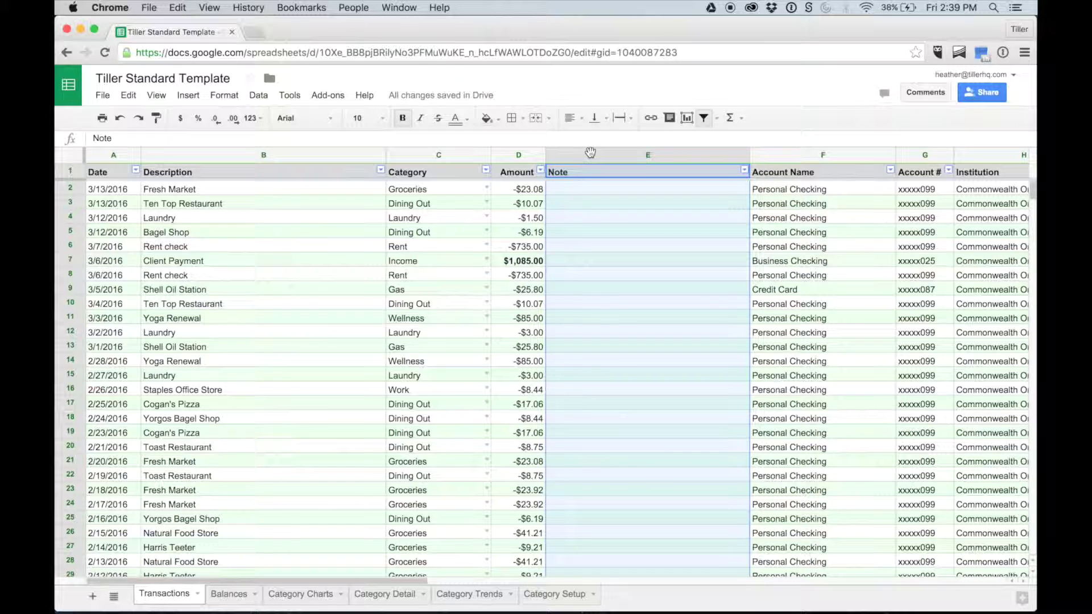
- Add the note 'submit for reimbursement' to the Staples Office Store row
click(583, 389)
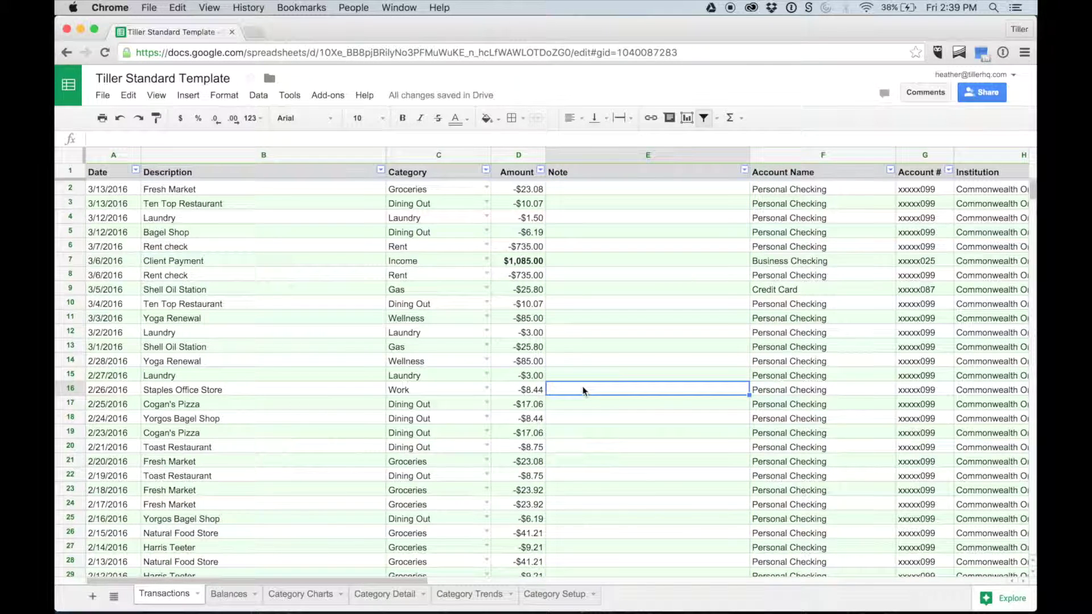
text(submit )
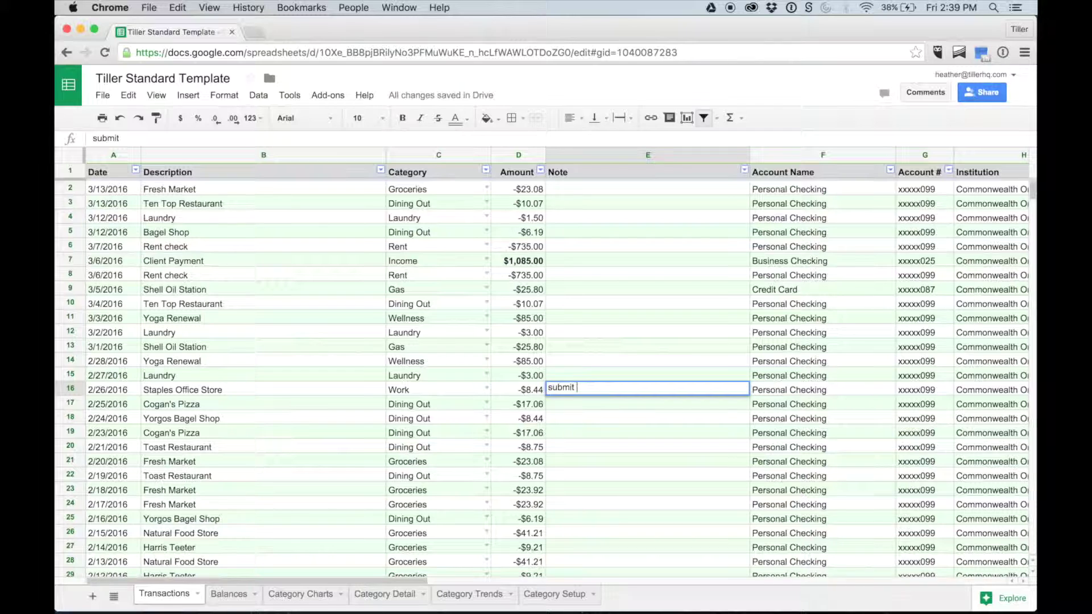
text(for reimburesm)
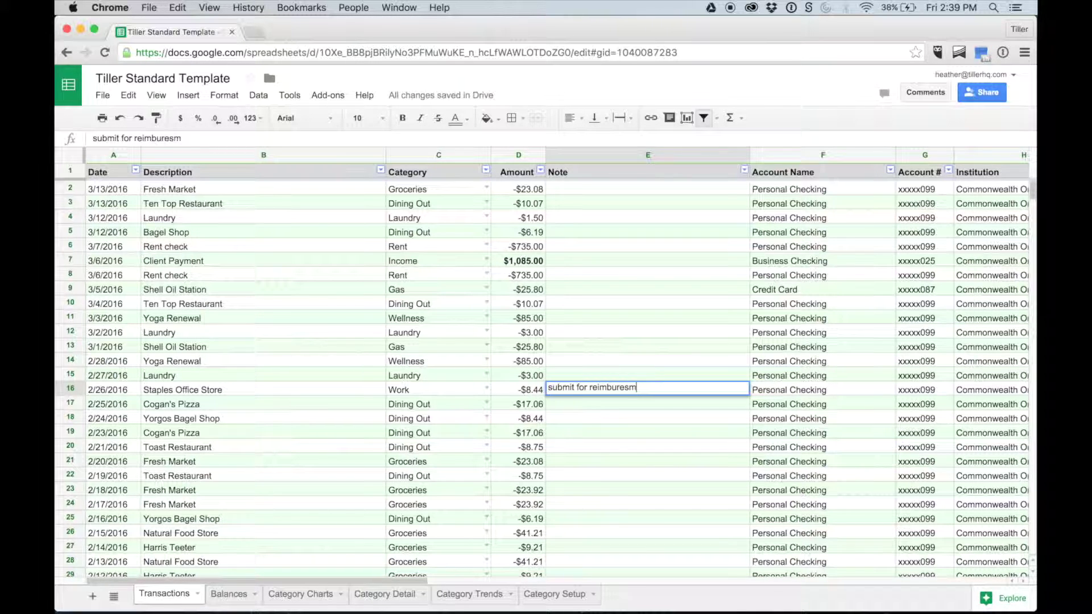
key(BackSpace)
key(BackSpace)
key(BackSpace)
text(sement)
key(Return)
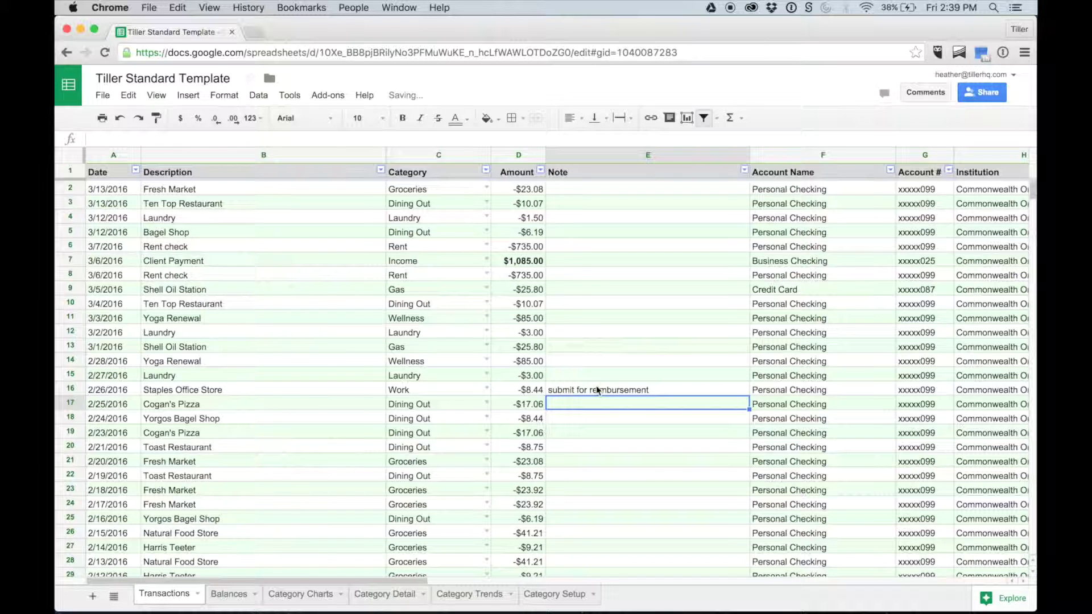
- Insert a new column right of Amount headed 'invoice #'
right_click(518, 155)
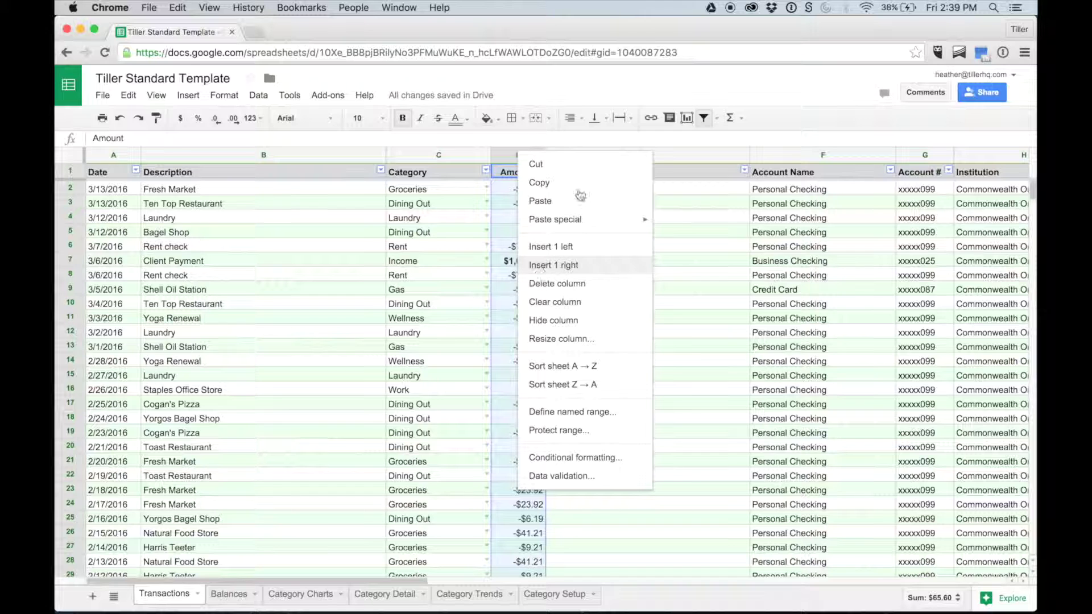
click(568, 265)
click(579, 171)
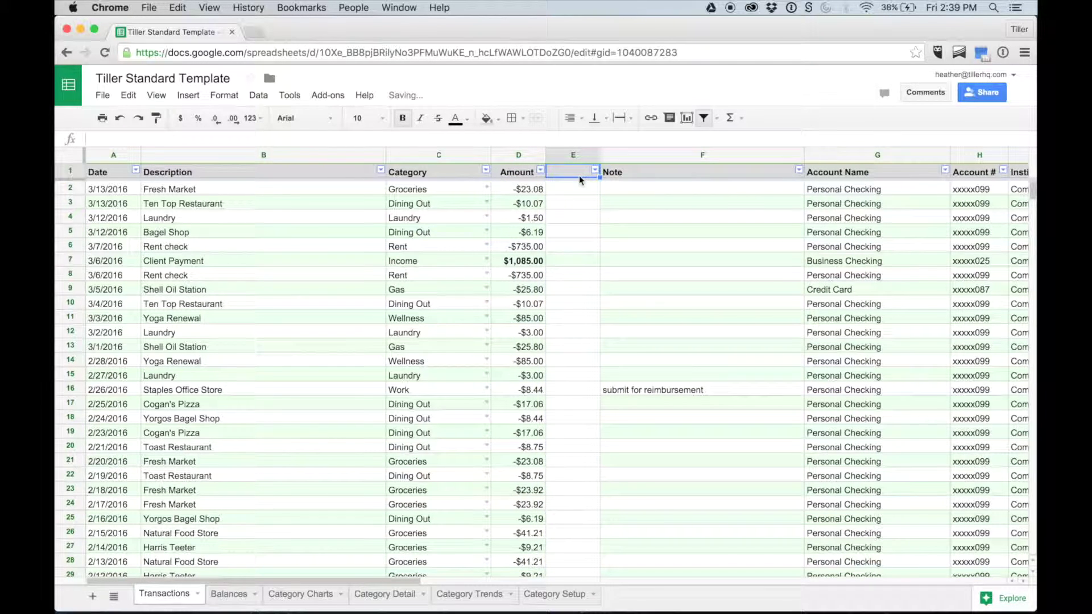
text(invoice #)
key(Return)
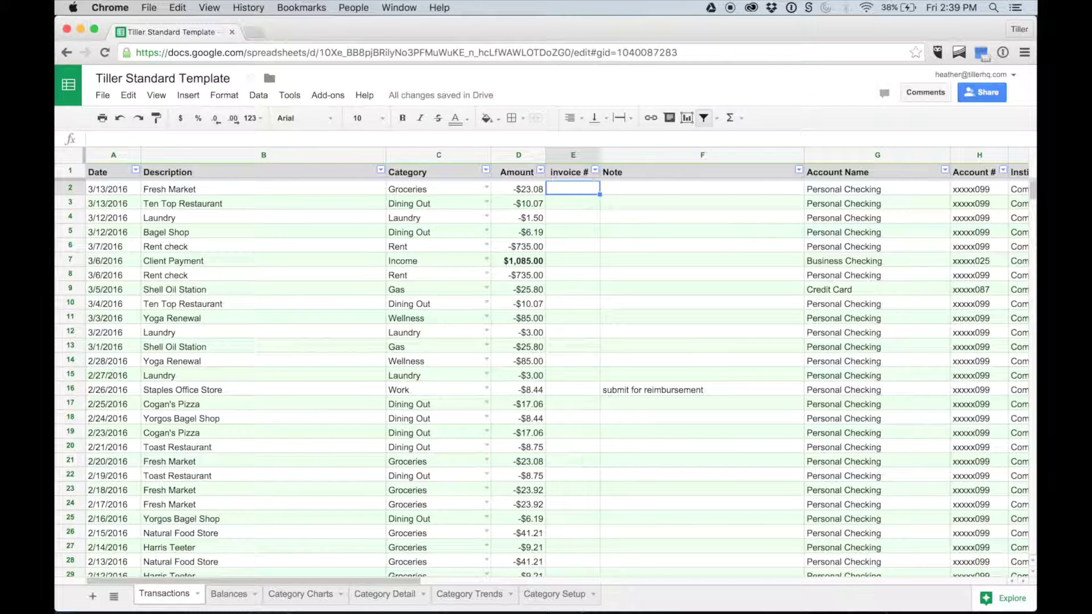
key(Left)
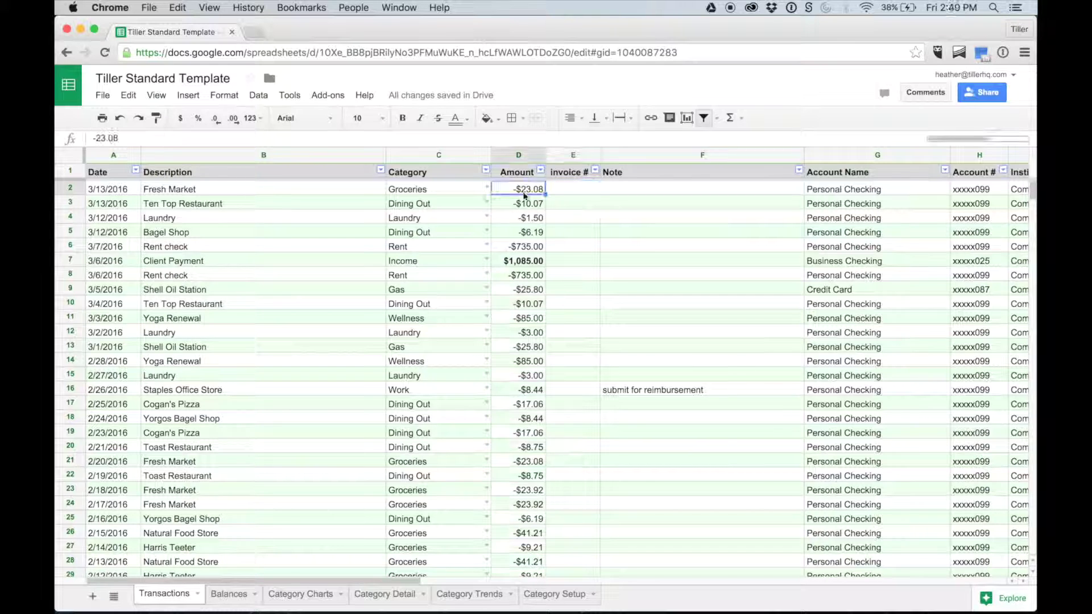
click(486, 172)
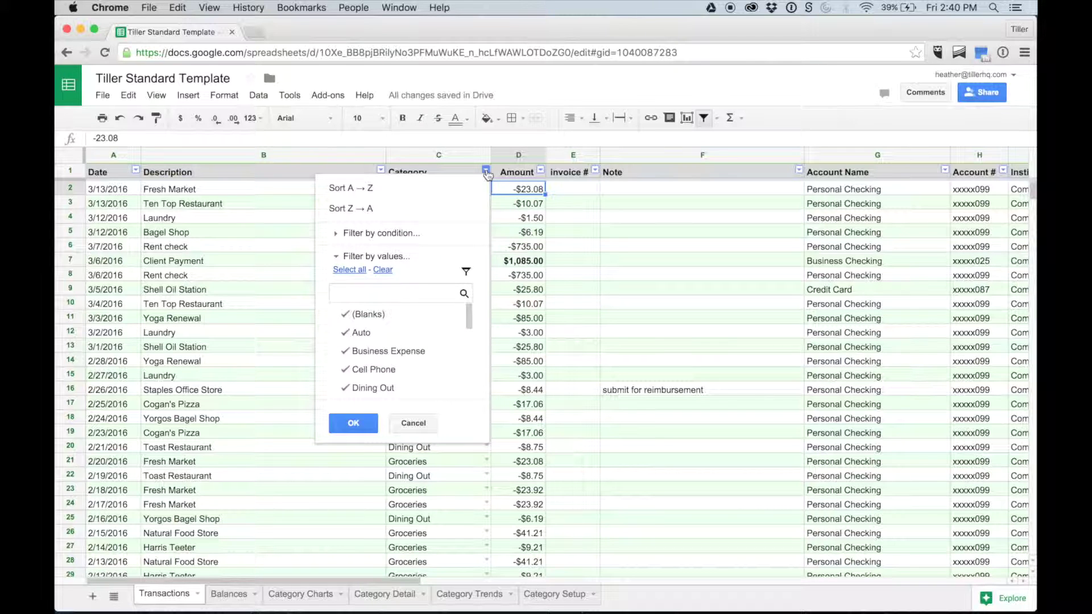
click(381, 272)
click(370, 387)
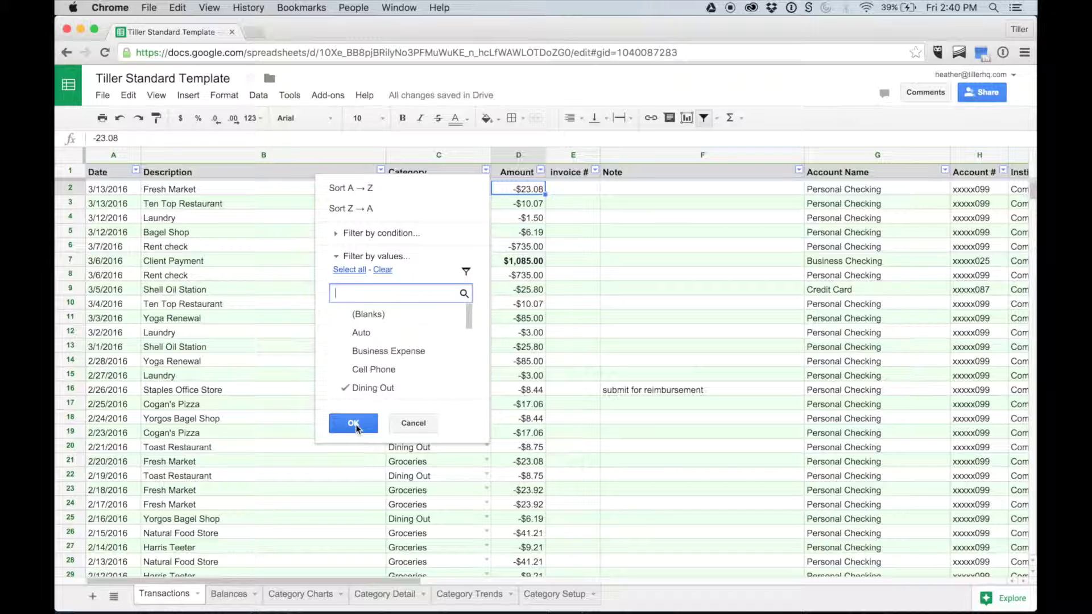
click(353, 424)
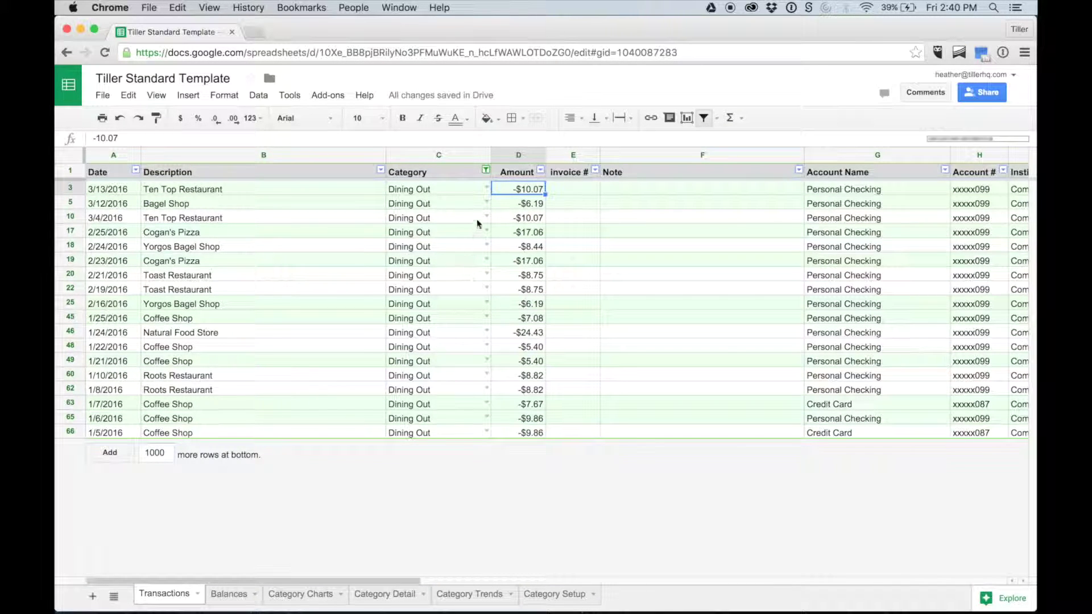
click(487, 170)
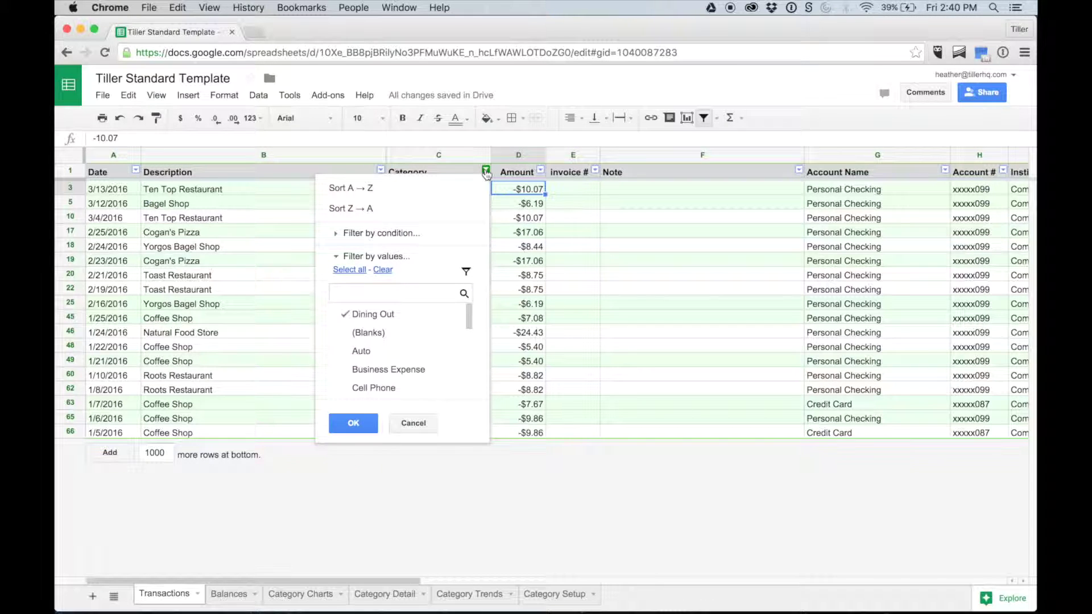
click(340, 271)
click(353, 424)
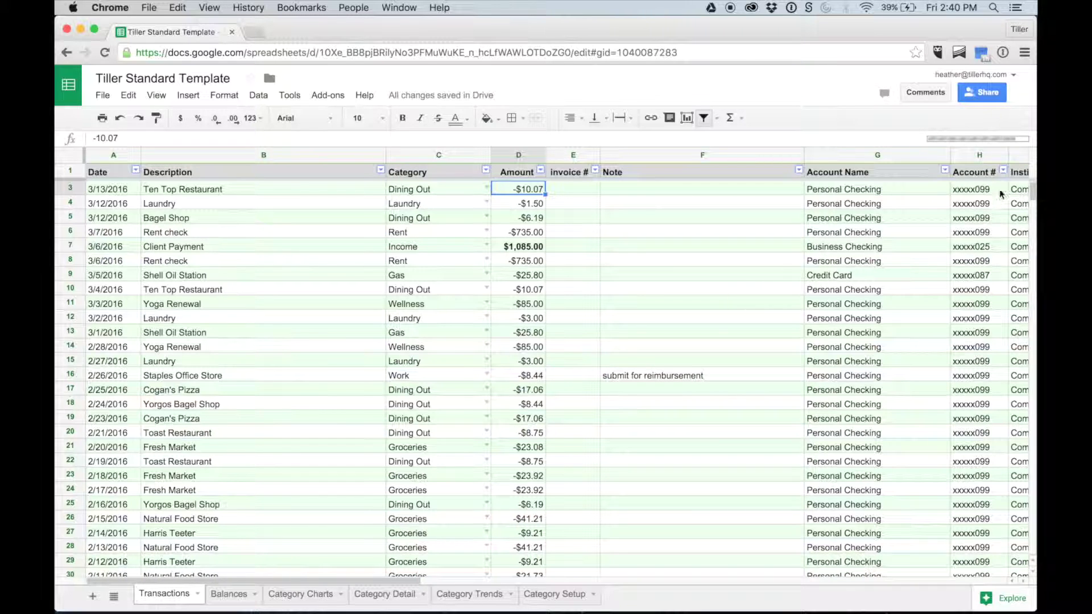
- Sort the transactions A to Z using the Account Name filter
click(945, 172)
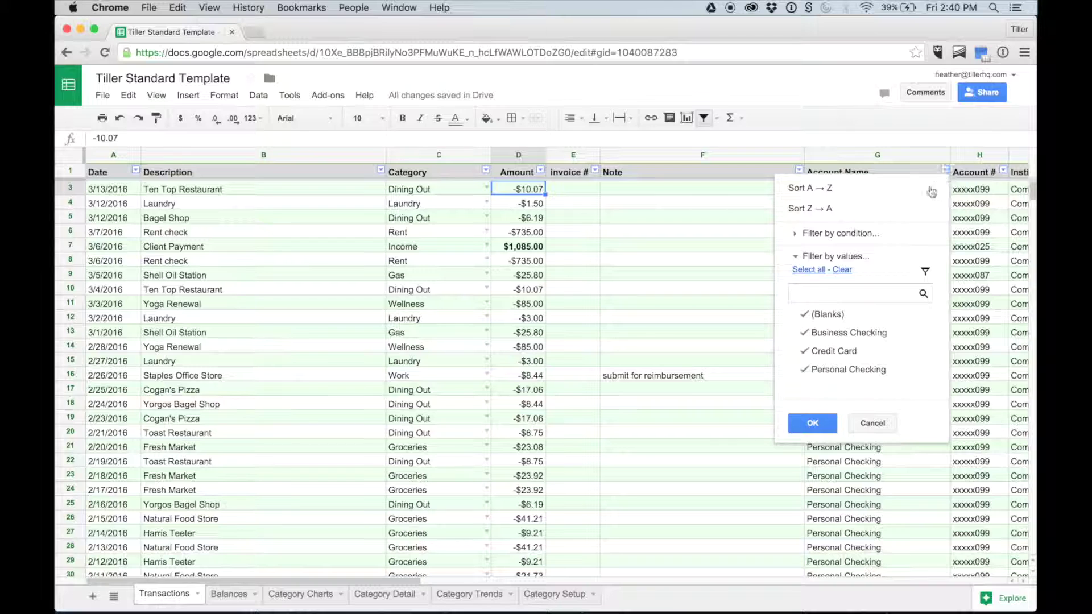
click(894, 194)
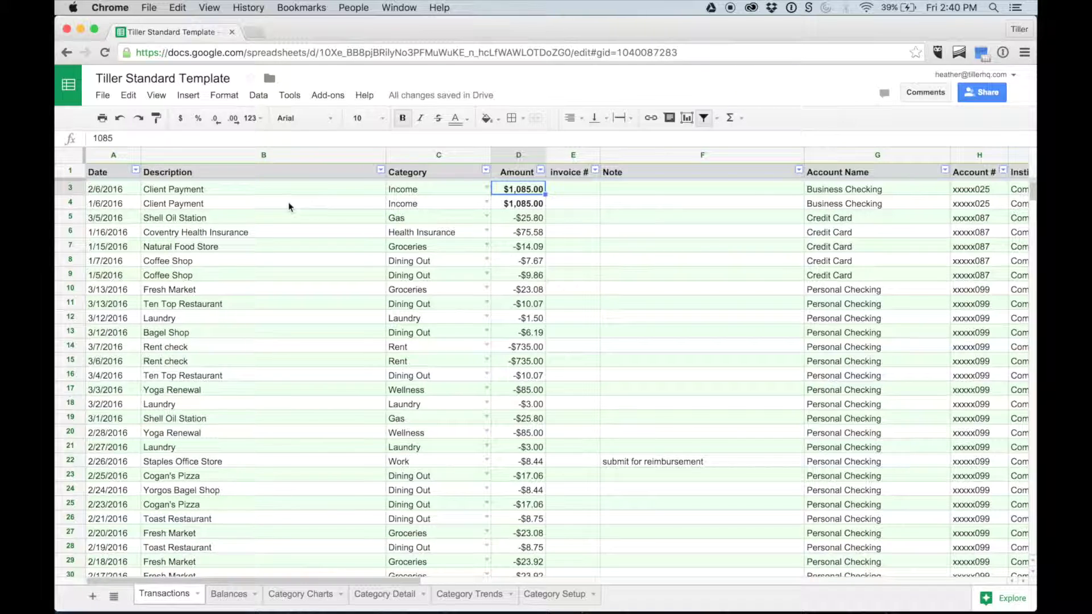
- Filter Description by 'Text contains' Re-threads, leaving the three Re-threads Clothing Boutique rows
click(380, 170)
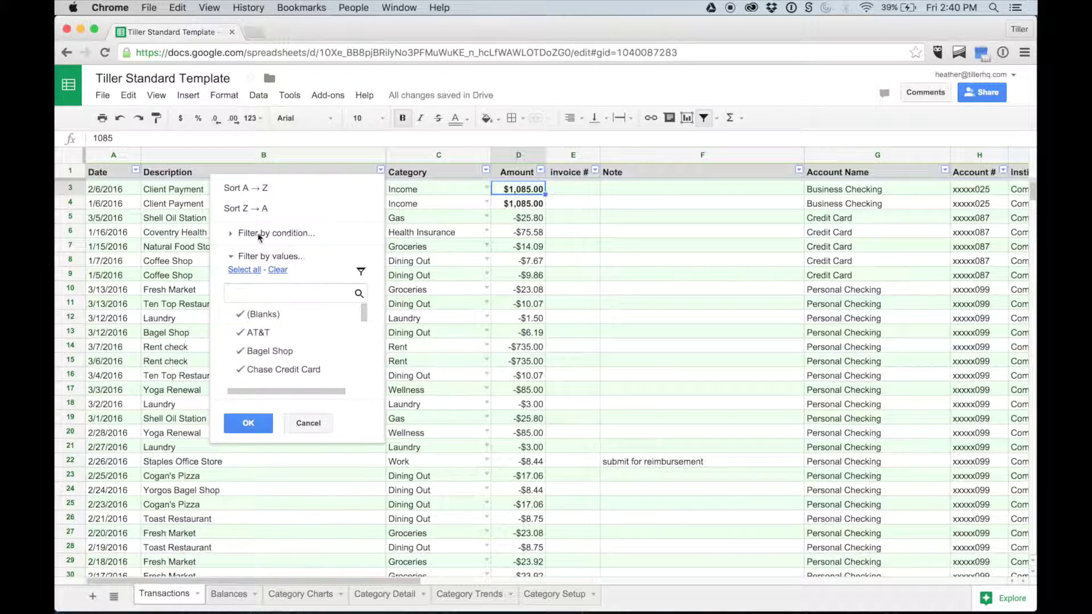
click(260, 233)
click(255, 255)
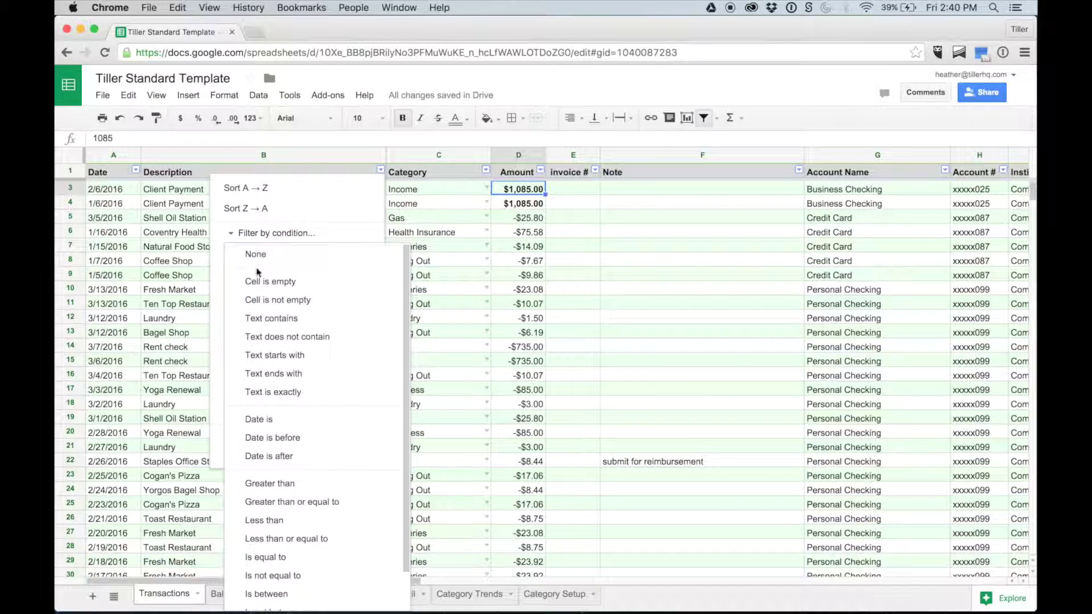
click(254, 319)
click(249, 280)
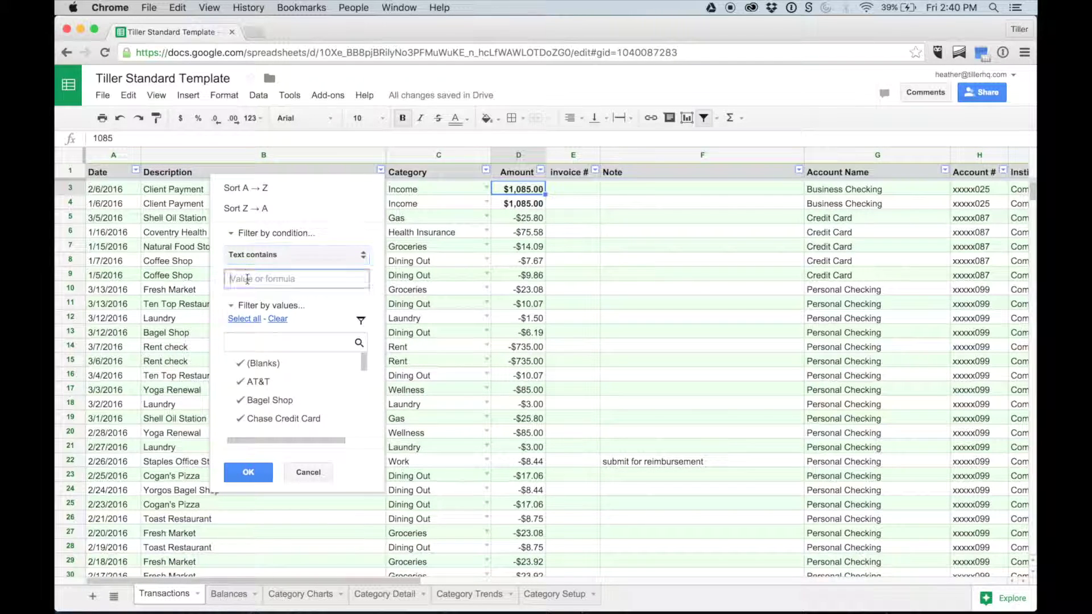
text(Re-threads)
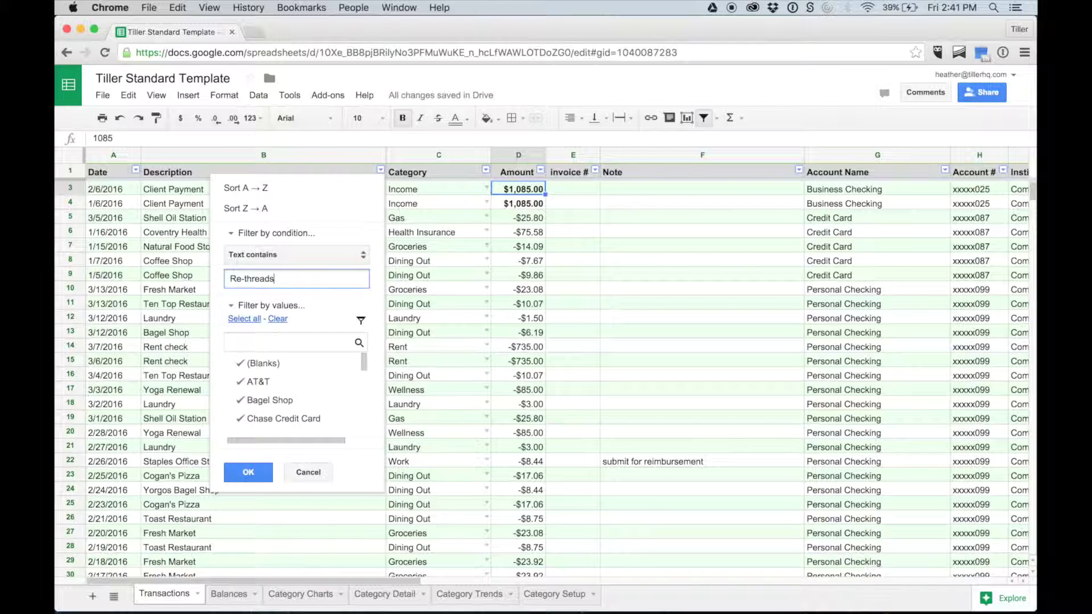
click(246, 474)
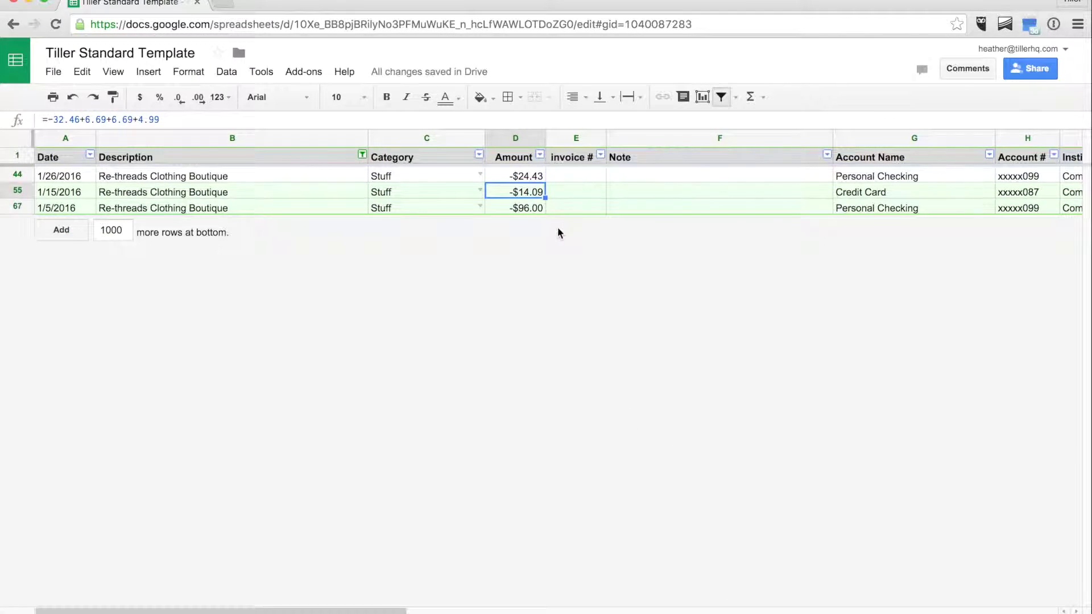
click(527, 209)
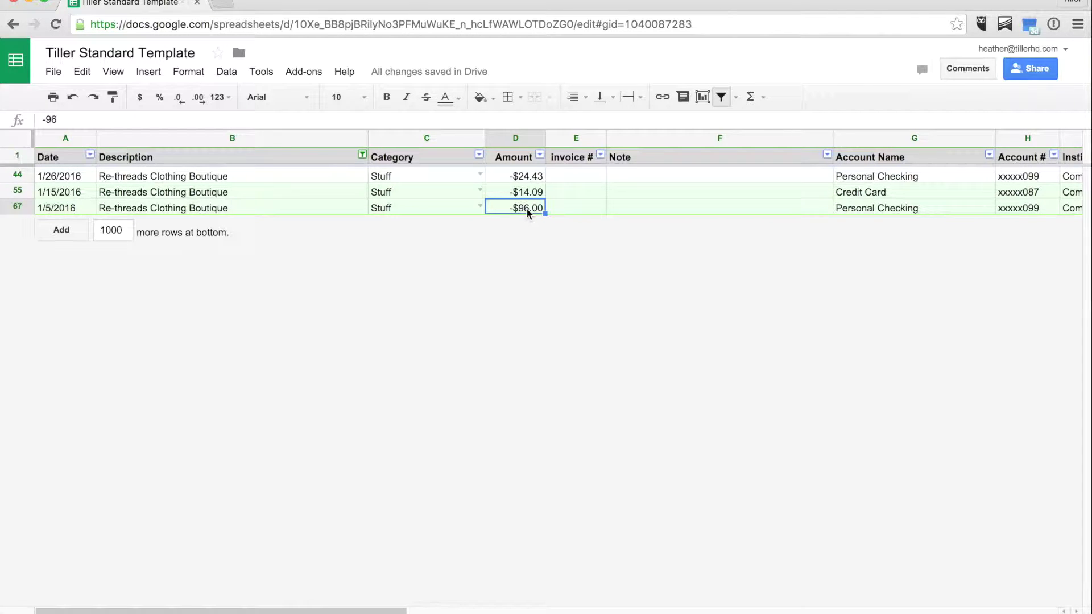
click(363, 155)
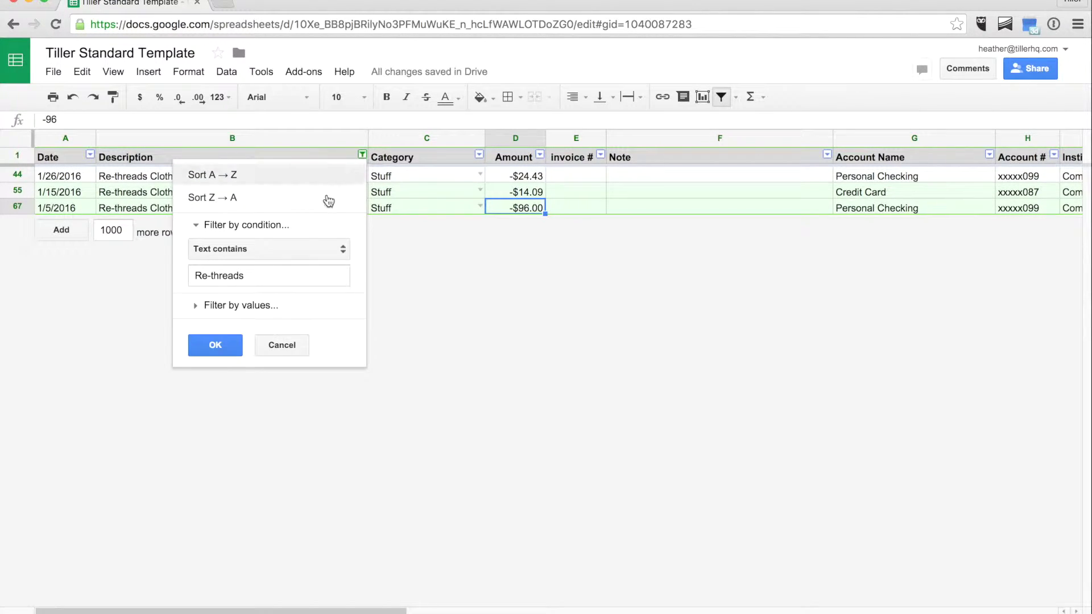
- Set the Description filter condition to None so all transactions reappear
click(295, 248)
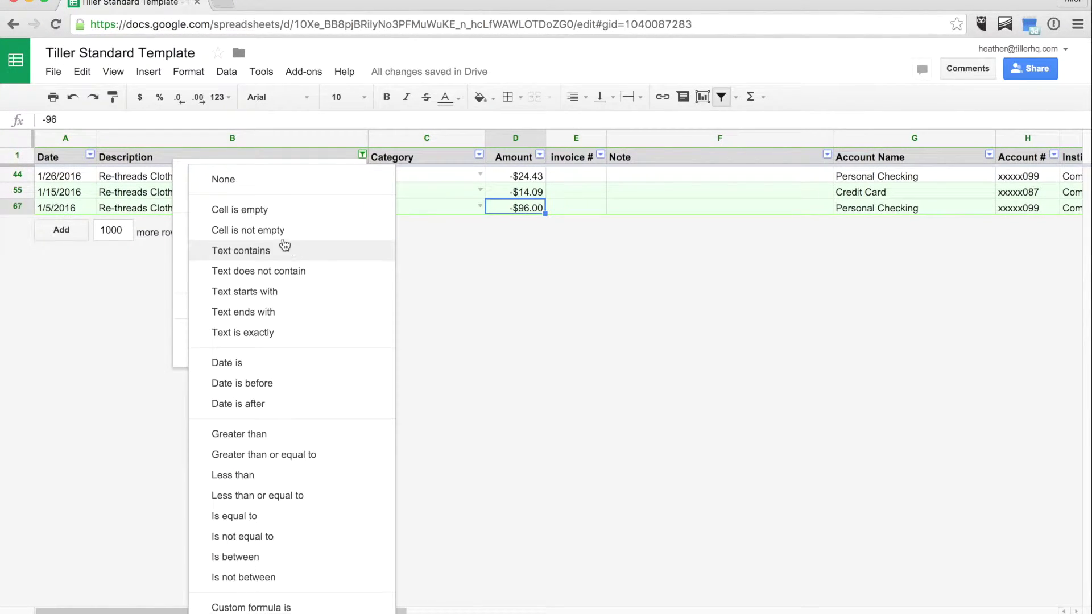
click(251, 187)
click(216, 320)
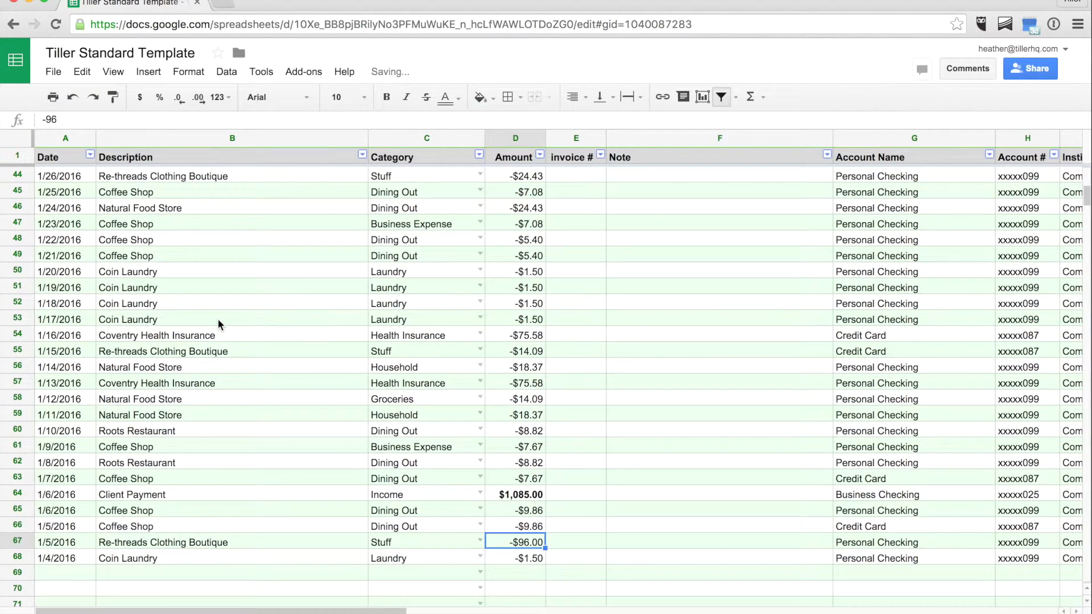